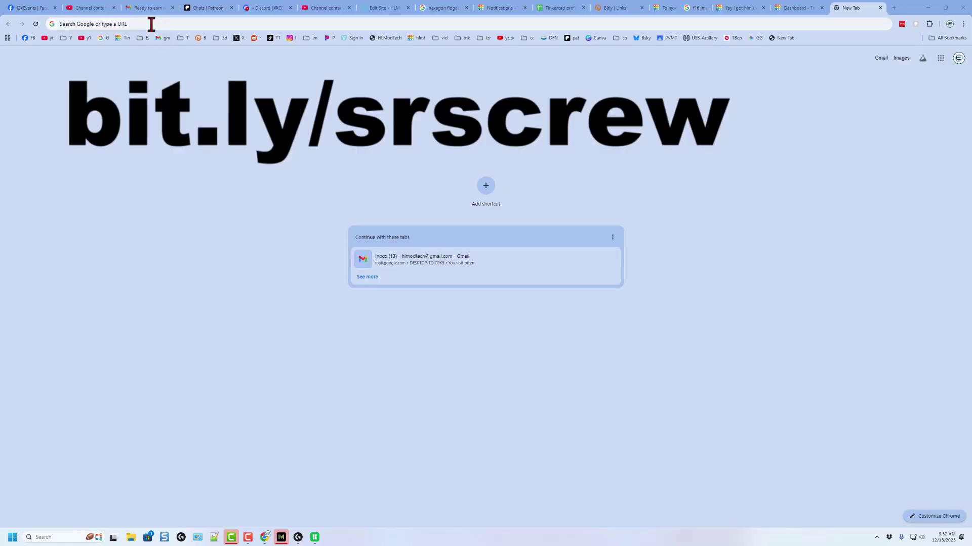
click(151, 24)
text(https://bit.ly/srscrew)
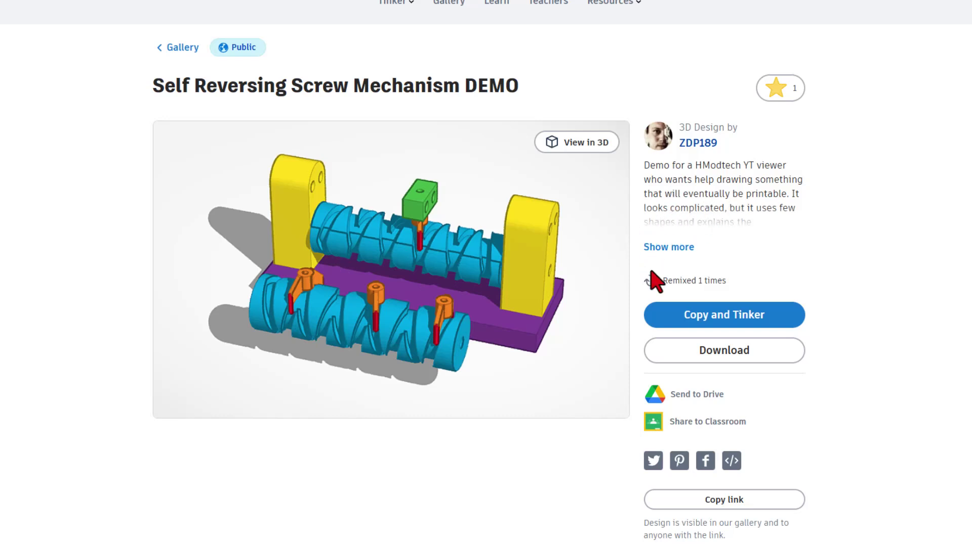
React to the shared Self Reversing Screw Mechanism DEMO design and dismiss the reactions picker.
click(780, 87)
click(698, 163)
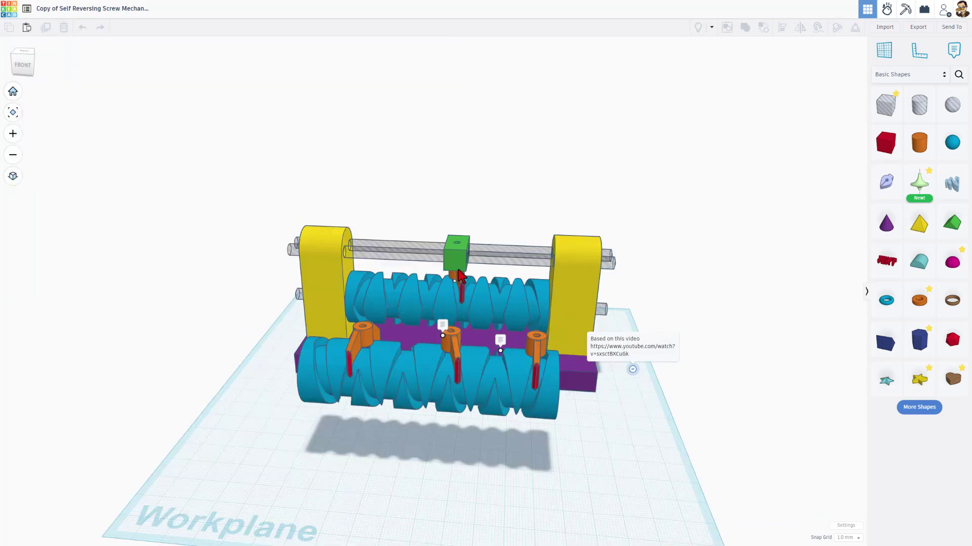
mouse_move(464, 296)
right_down()
mouse_move(511, 279)
mouse_move(475, 281)
right_up()
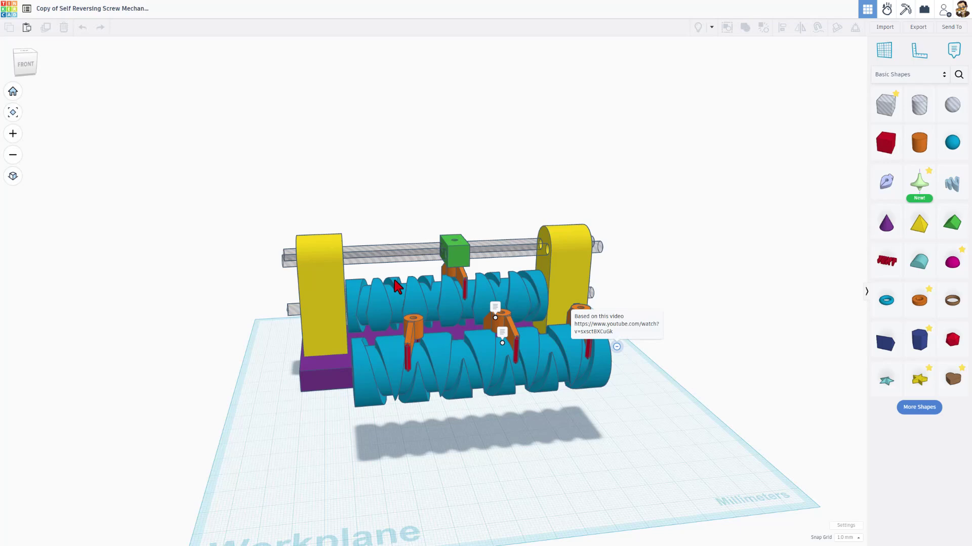
right_drag(455, 299, 375, 291)
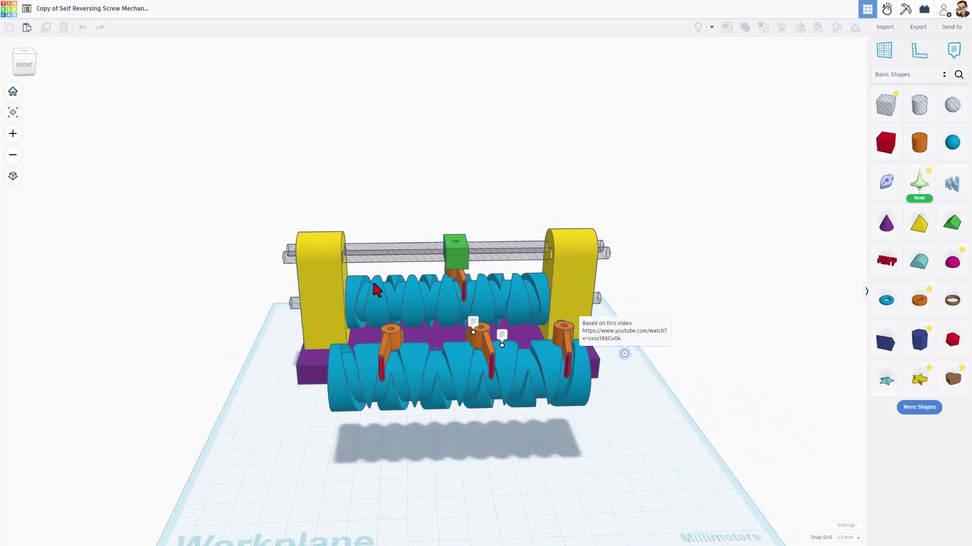
mouse_move(434, 288)
right_down()
mouse_move(520, 277)
mouse_move(505, 291)
mouse_move(228, 390)
right_up()
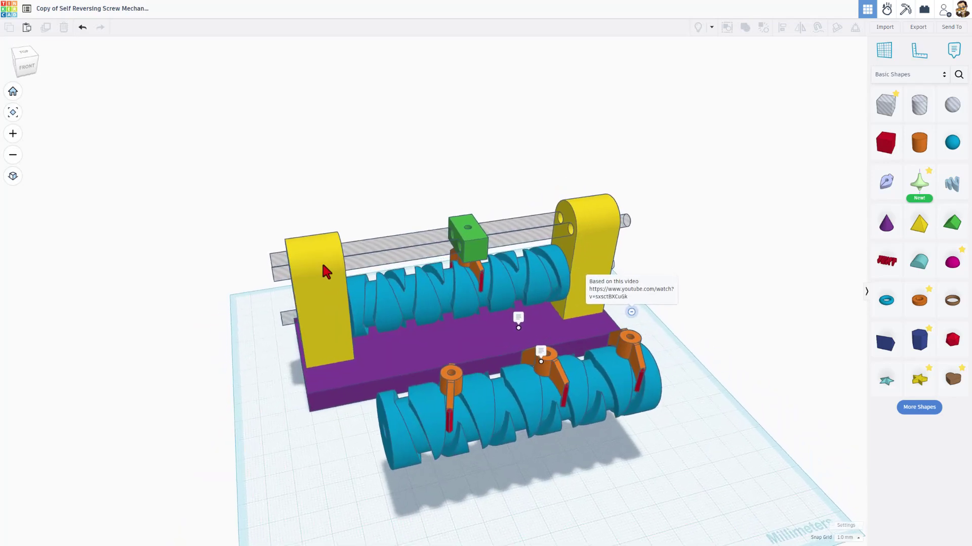
mouse_move(351, 368)
right_down()
mouse_move(461, 233)
mouse_move(414, 323)
mouse_move(404, 312)
right_up()
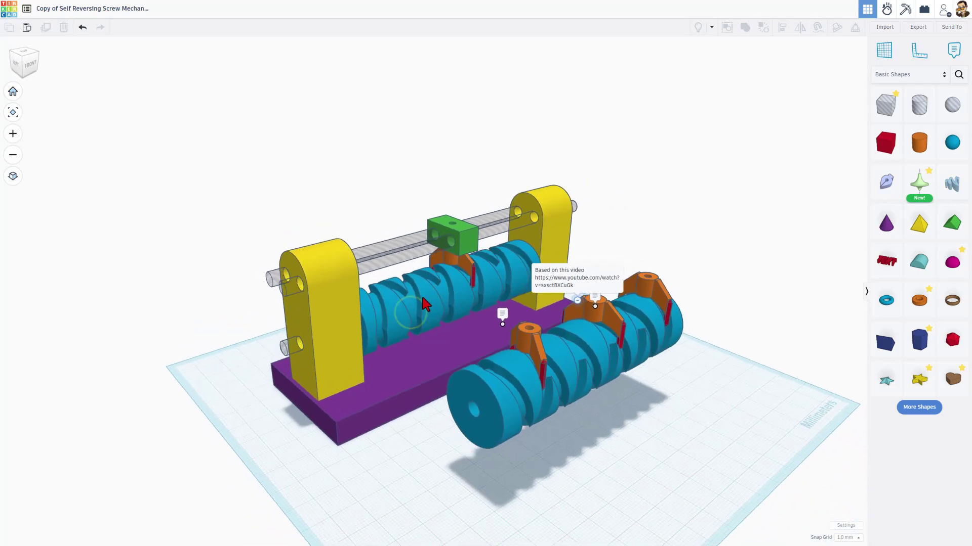
Duplicate the front screw tube and nudge the copy right of the original.
click(494, 414)
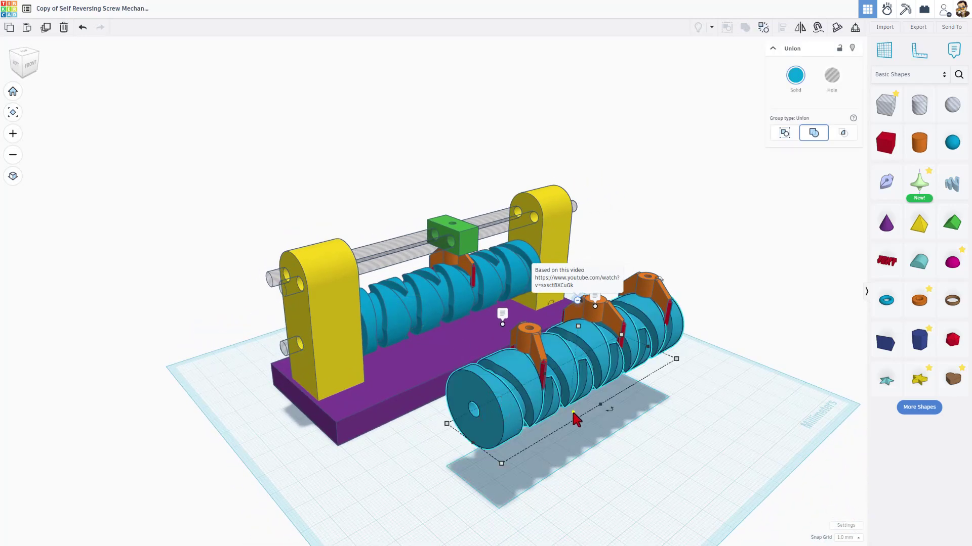
key(ctrl+d)
right_drag(574, 420, 600, 418)
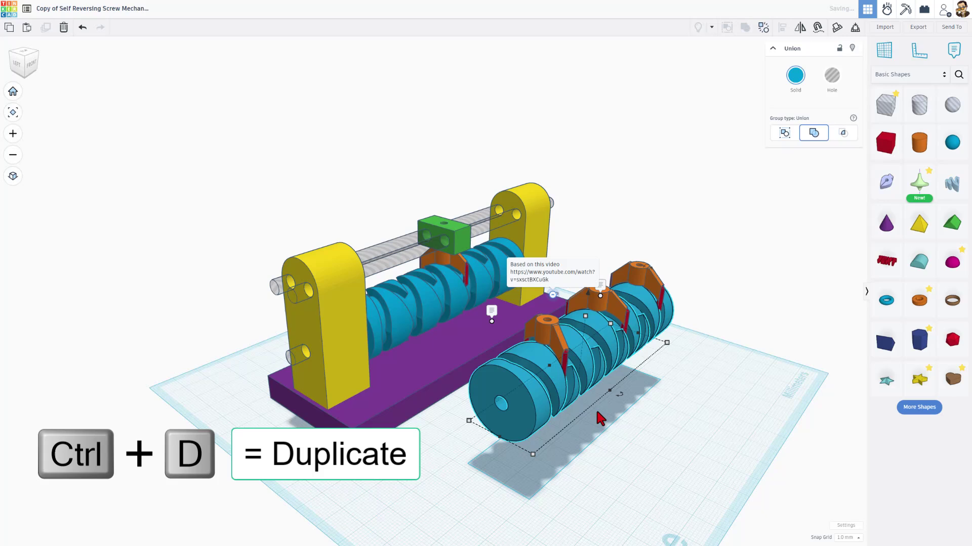
key(Right)
key(Right)
key(Right)
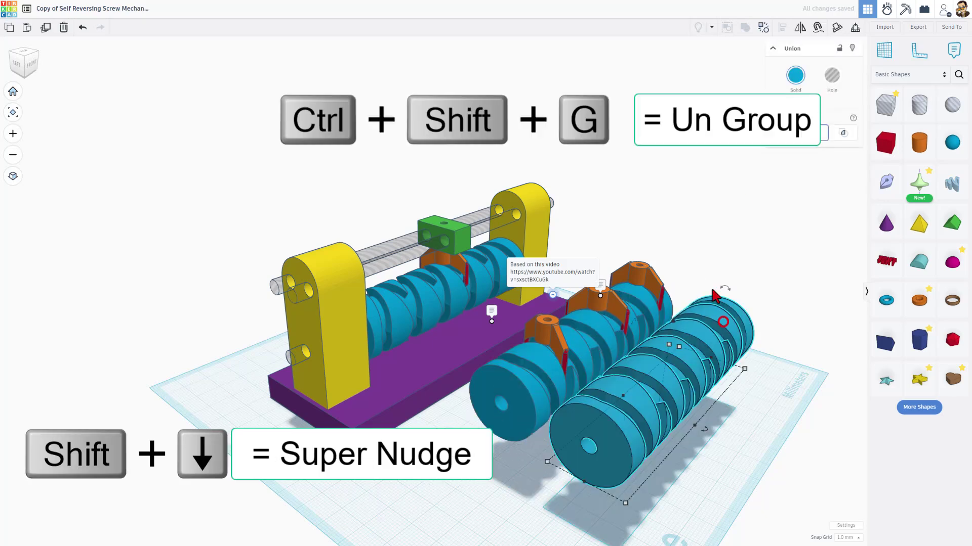
Ungroup the copied tube and select its spiral thread shape.
click(764, 28)
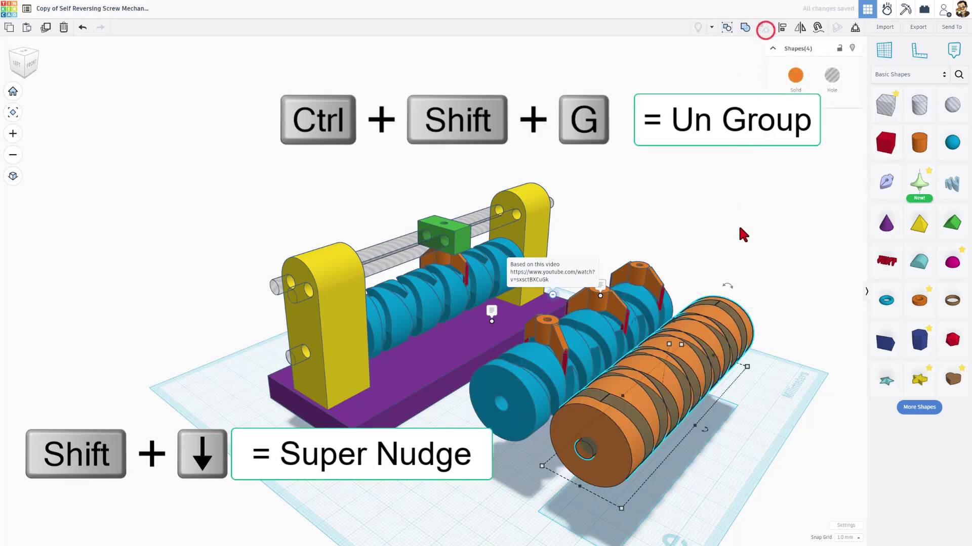
click(761, 280)
click(628, 436)
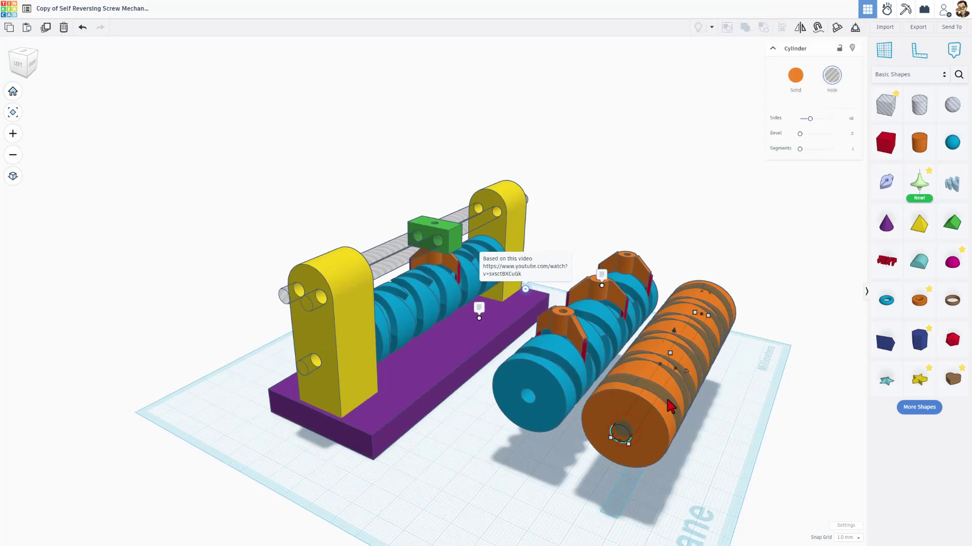
click(668, 406)
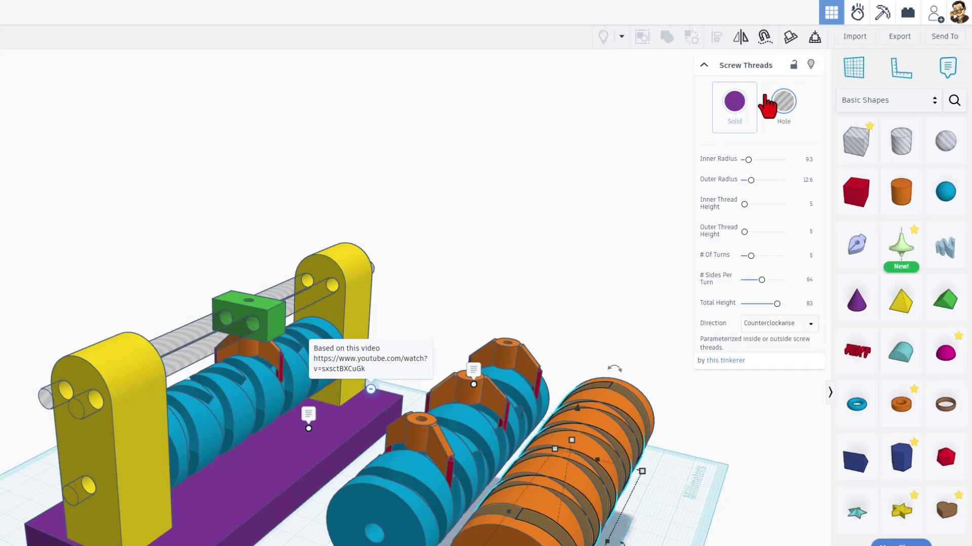
Hide the copy's thread shape and measure the orange cylinder at 25.20 by 88.00 with the Ruler.
click(812, 65)
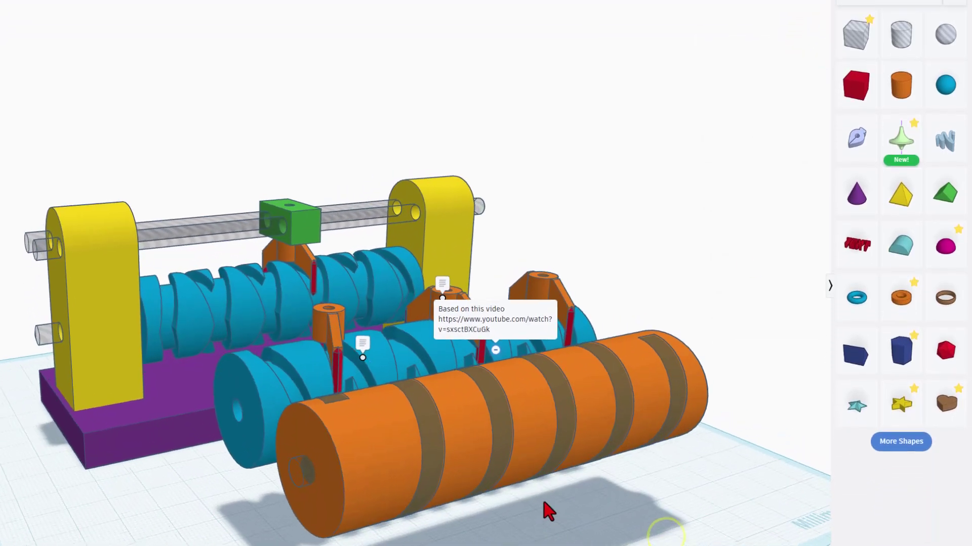
click(557, 380)
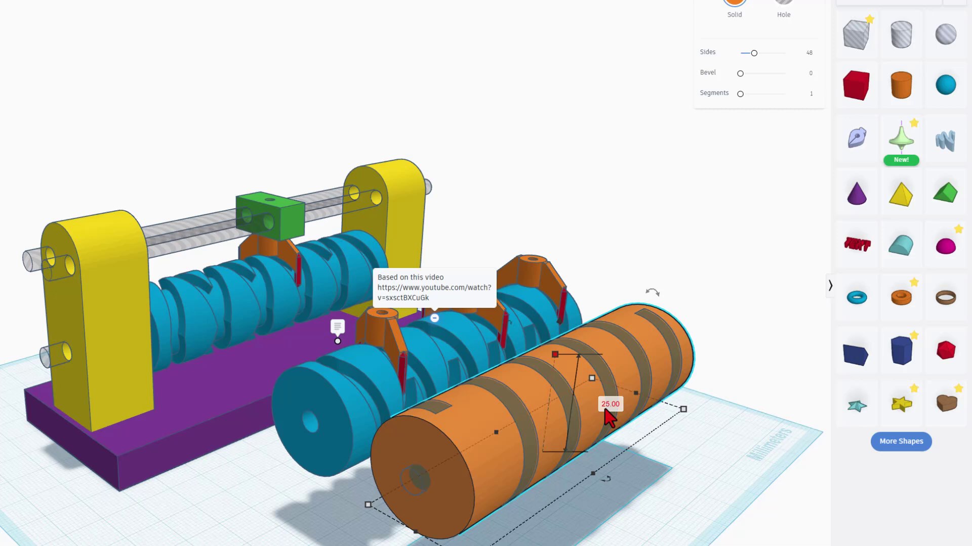
click(523, 433)
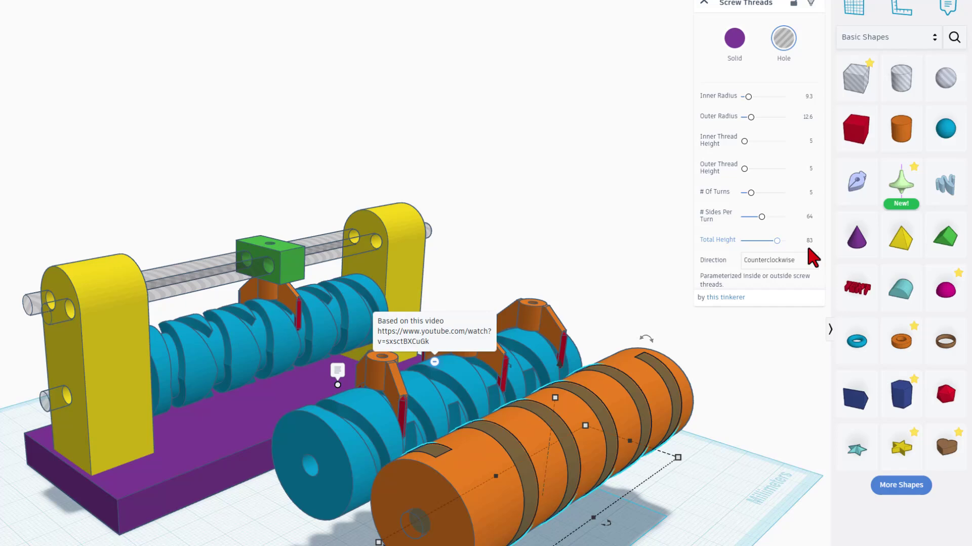
scroll(687, 390, down, 2)
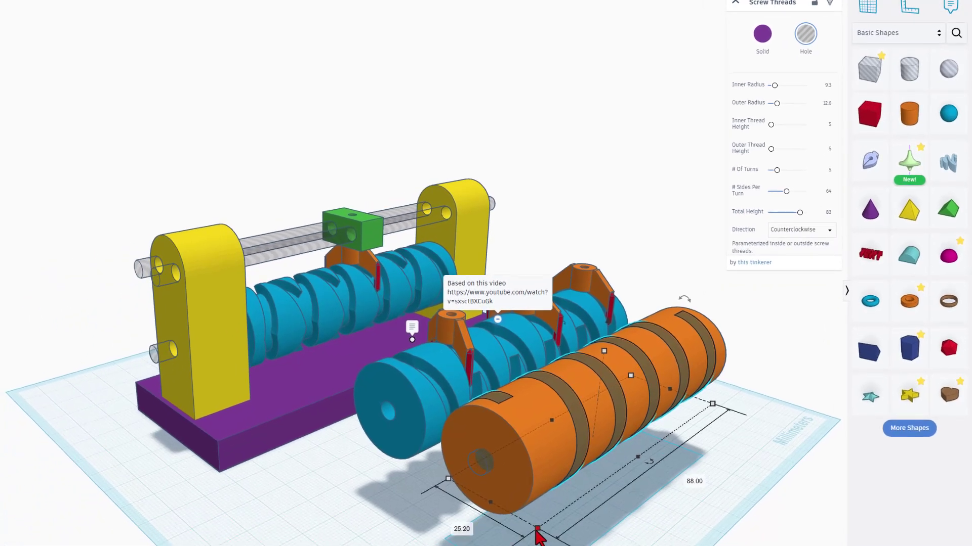
click(535, 530)
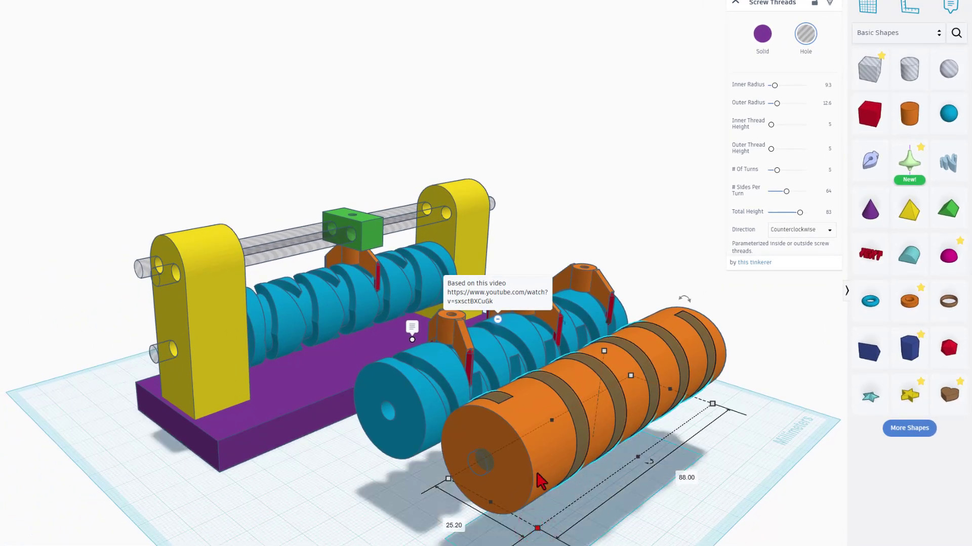
click(744, 317)
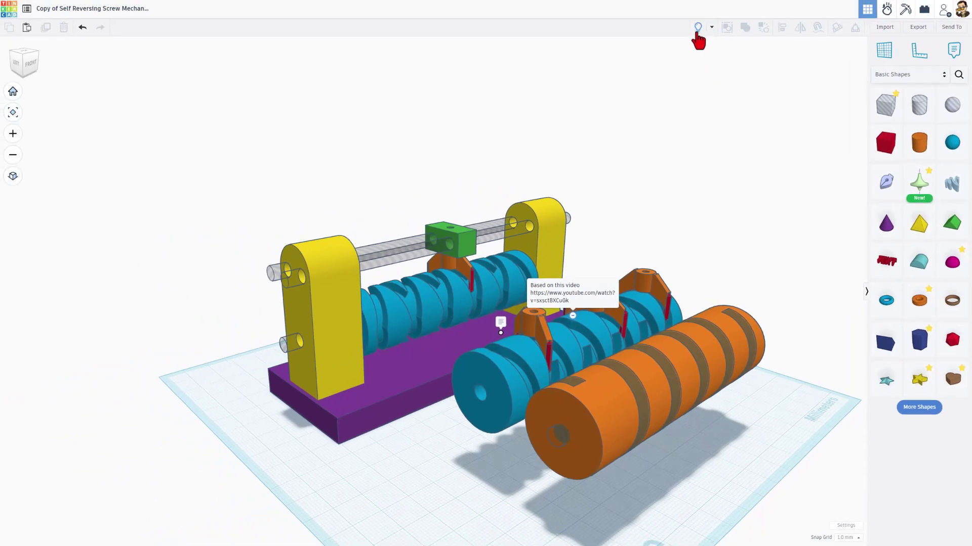
Show the hidden thread again and regroup the copied tube's parts into one orange solid.
click(698, 29)
mouse_move(799, 350)
right_down()
mouse_move(692, 430)
mouse_move(717, 414)
right_up()
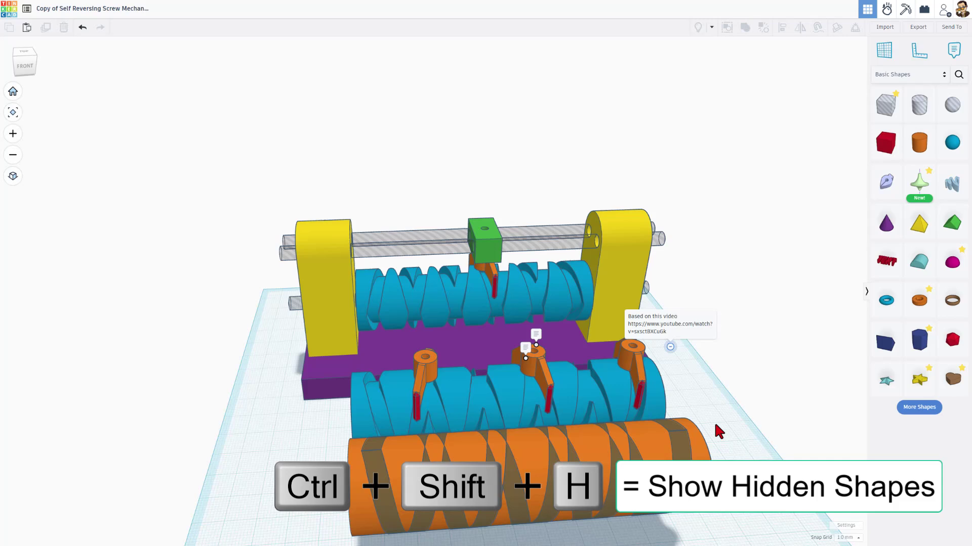
click(718, 410)
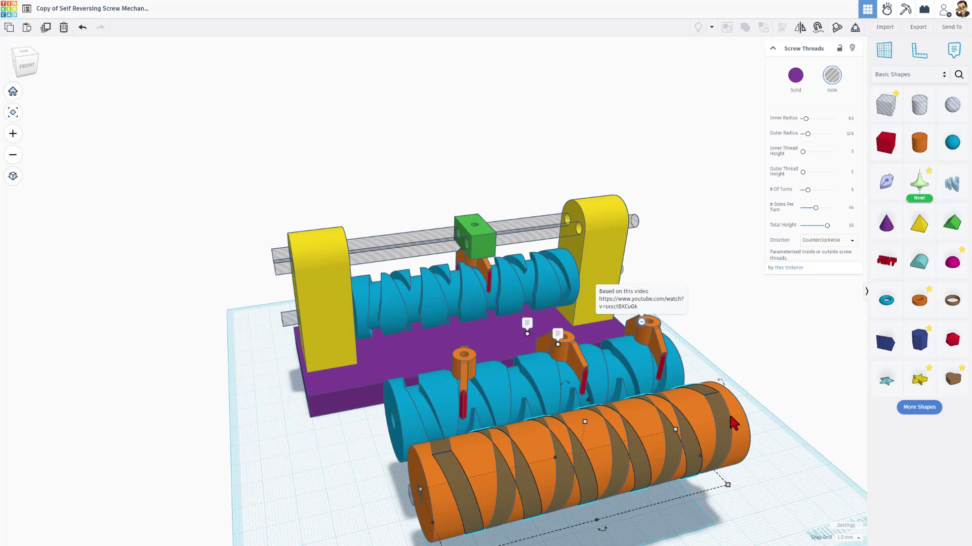
right_drag(744, 424, 761, 382)
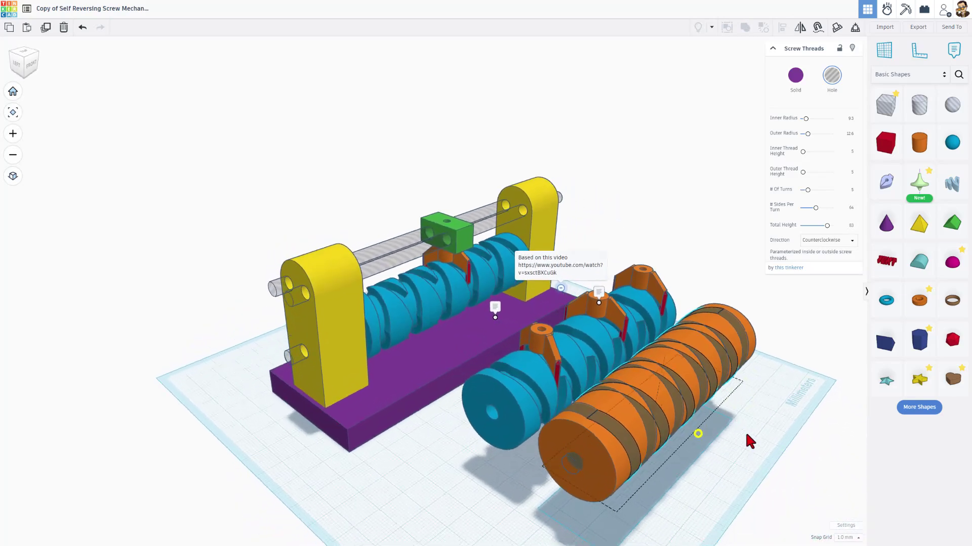
key(ctrl+g)
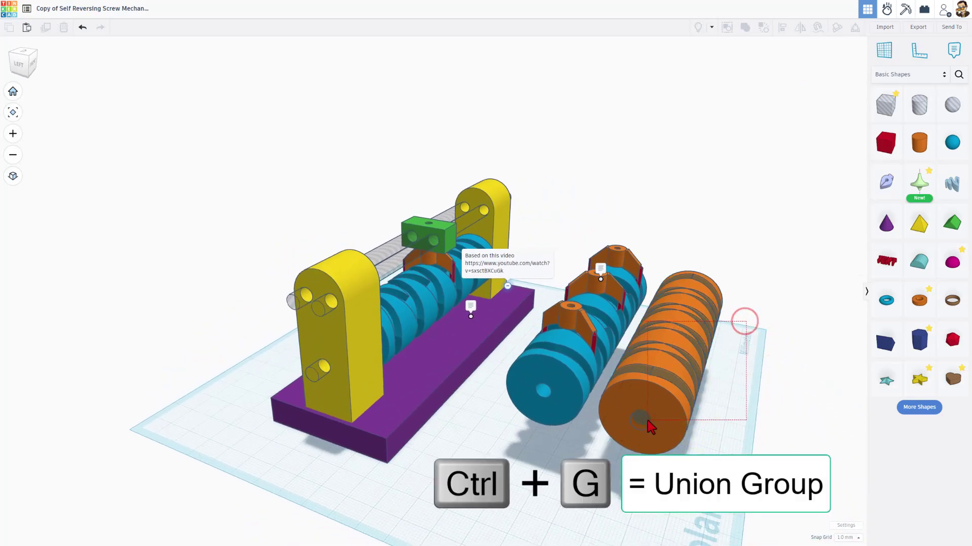
Orbit around the regrouped orange tube to inspect its spiral groove.
click(644, 423)
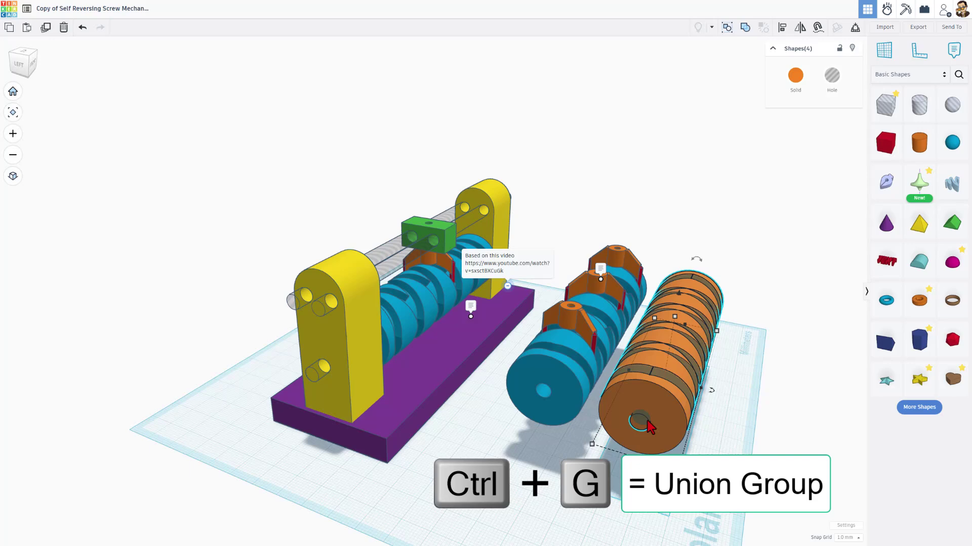
mouse_move(714, 430)
right_down()
mouse_move(630, 441)
mouse_move(637, 435)
mouse_move(383, 348)
right_up()
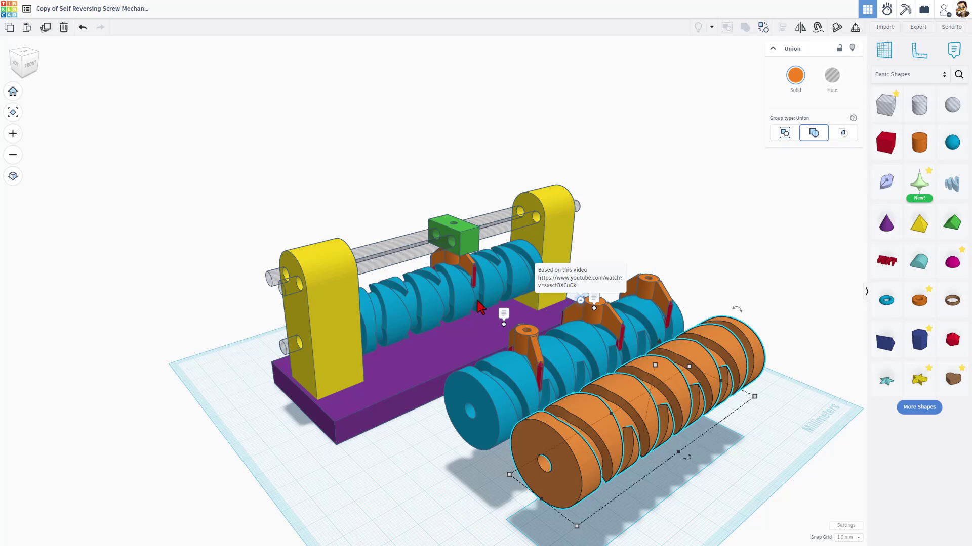
right_drag(611, 496, 653, 492)
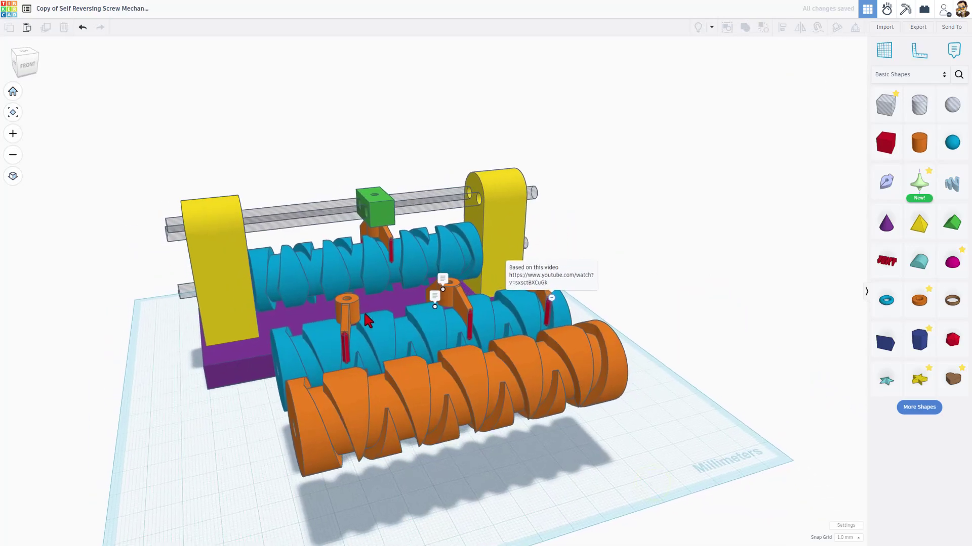
Duplicate the orange follower pin, move it left, drop it onto the workplane and fit the view.
click(351, 319)
key(ctrl+d)
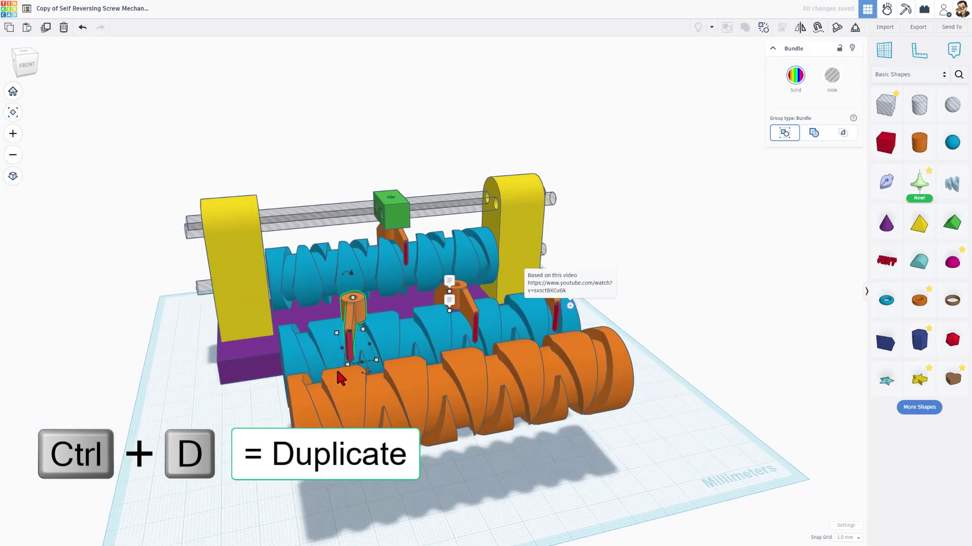
key(Left)
key(Left)
key(Left)
key(Left)
key(Left)
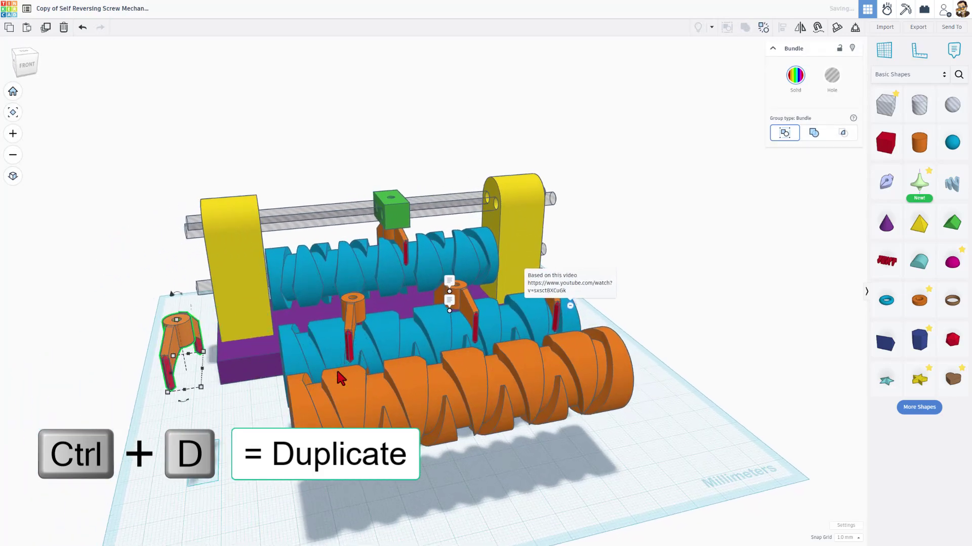
key(d)
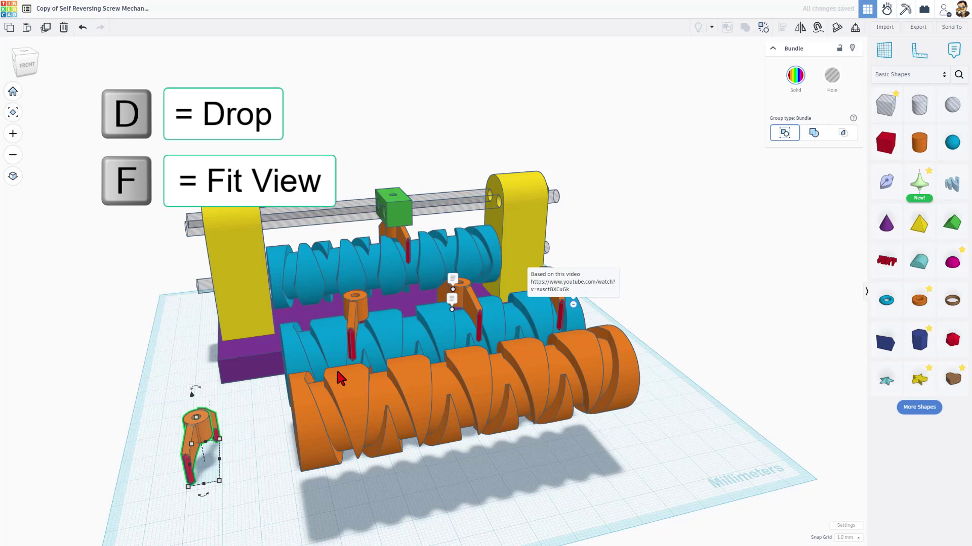
key(f)
Ungroup the copied follower twice to split it into its separate collar and prong parts.
click(423, 260)
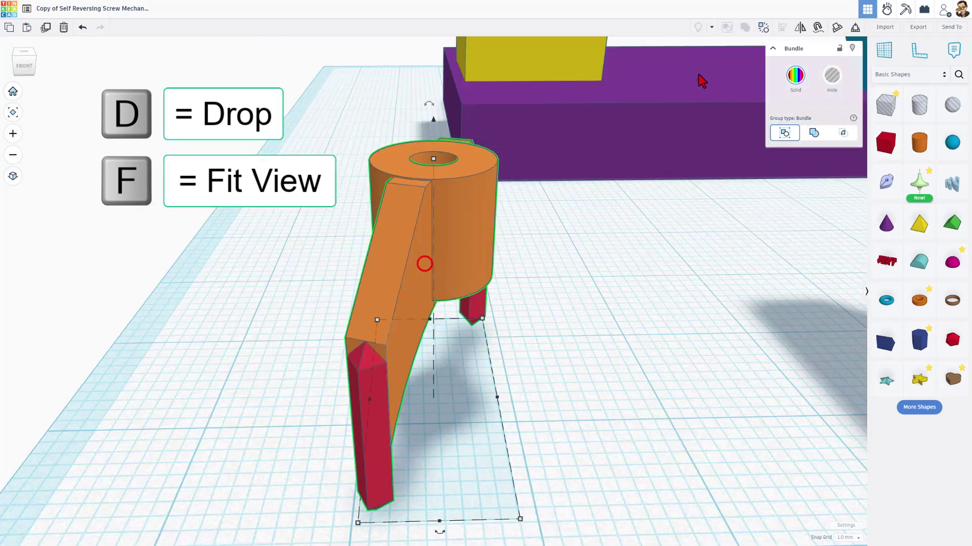
click(763, 27)
click(551, 385)
click(422, 288)
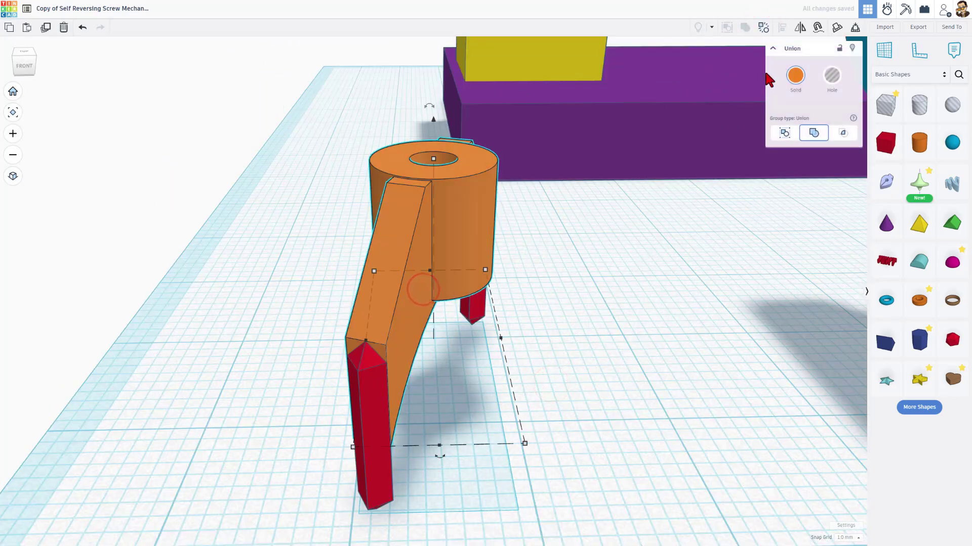
click(763, 29)
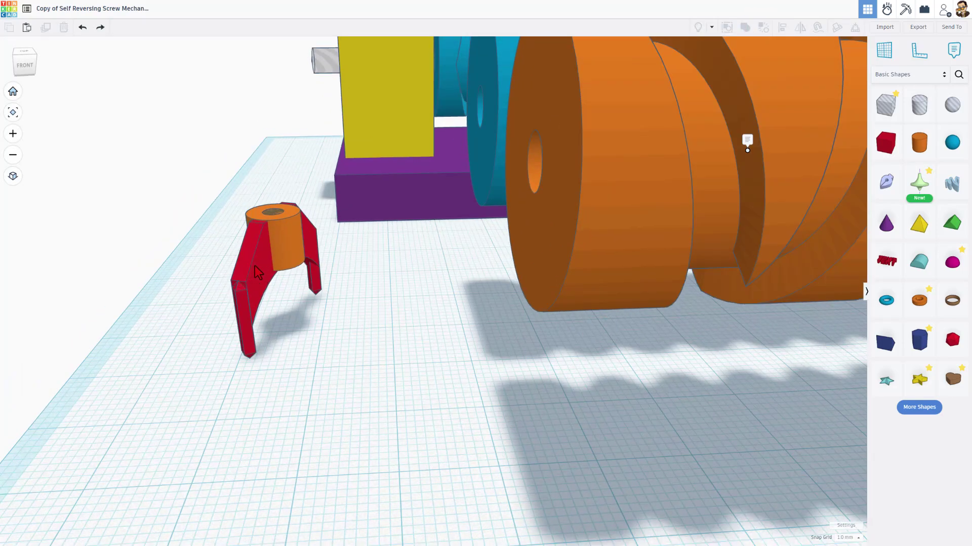
Duplicate the red clamp, move it left and ungroup it into its box, cylinder and bracket shapes.
click(264, 274)
key(ctrl+d)
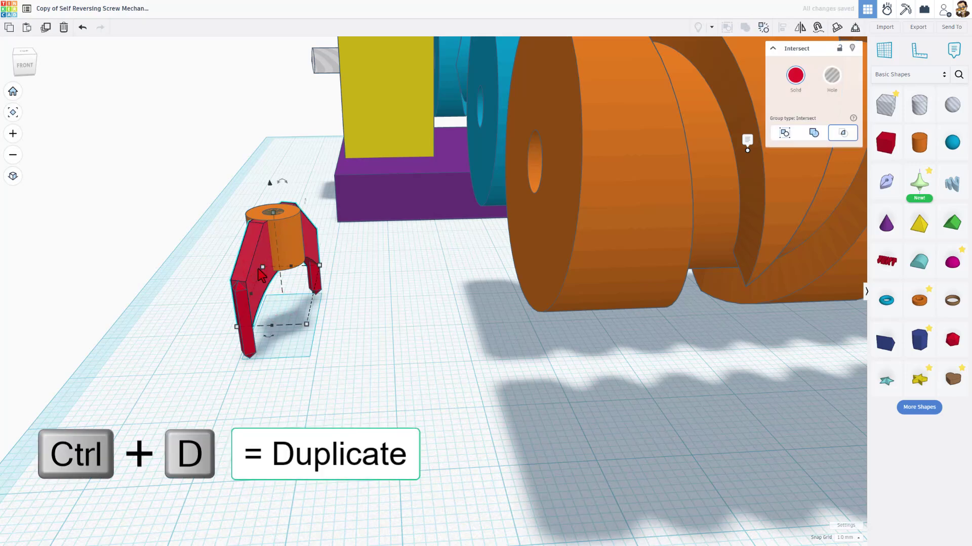
key(Left)
key(Left)
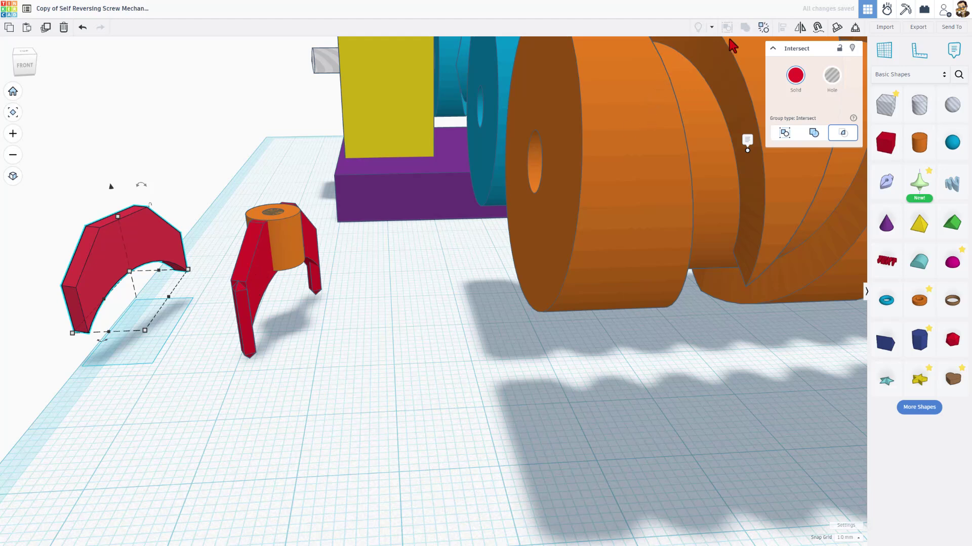
click(763, 28)
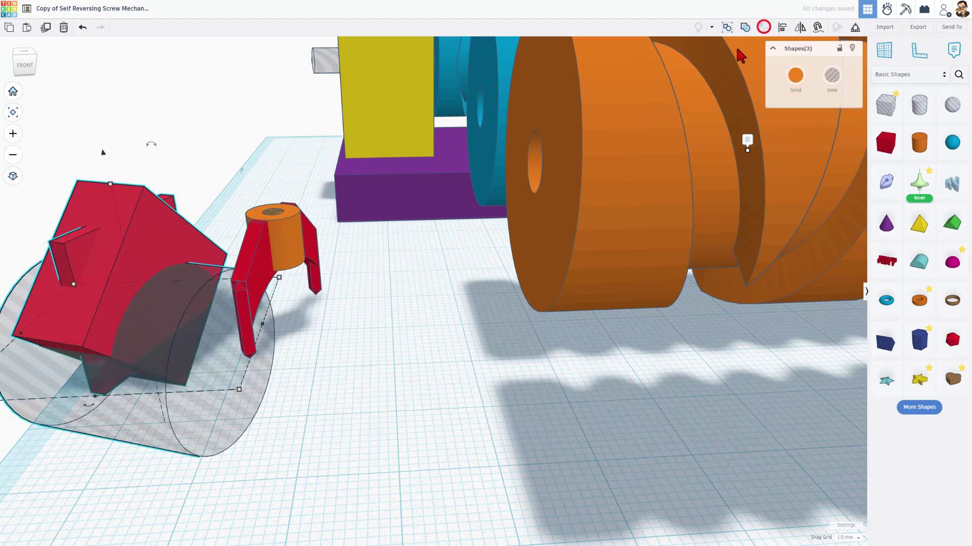
click(363, 402)
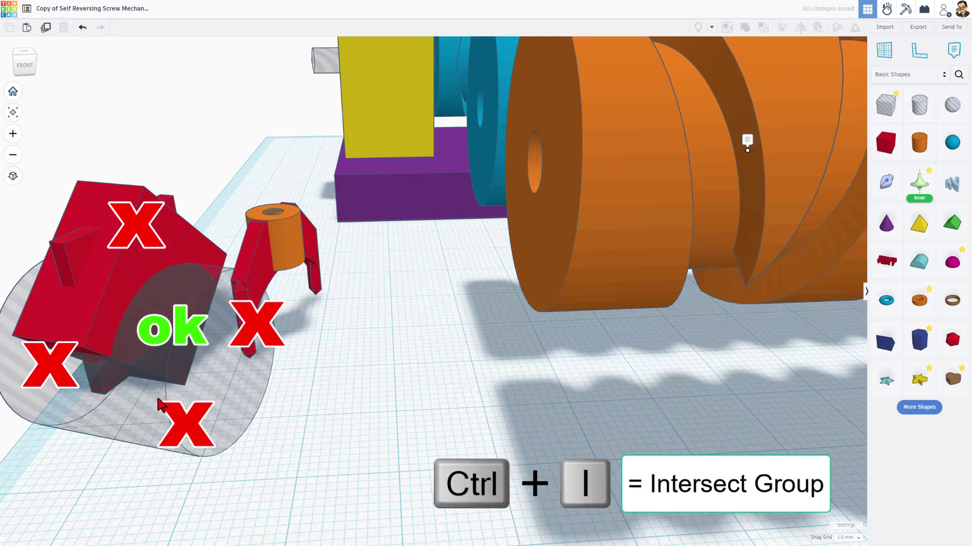
Box-select the three clamp shapes and intersect-group them (Ctrl+I) into one red arch.
right_drag(146, 420, 71, 261)
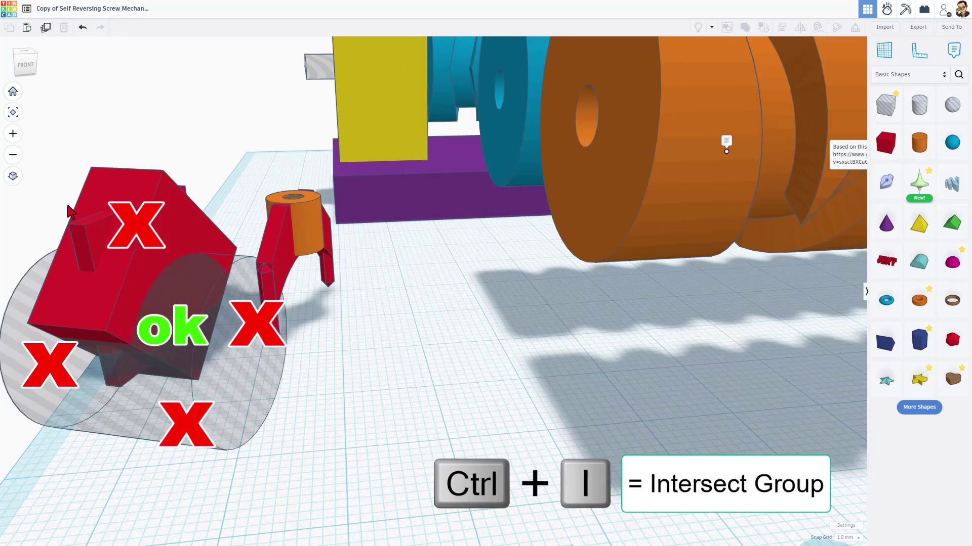
drag(61, 199, 169, 385)
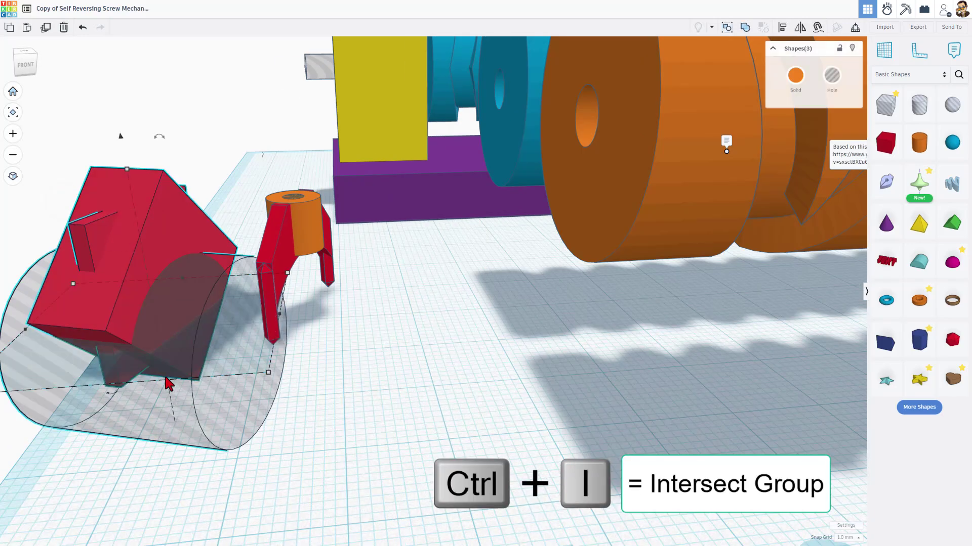
key(ctrl+i)
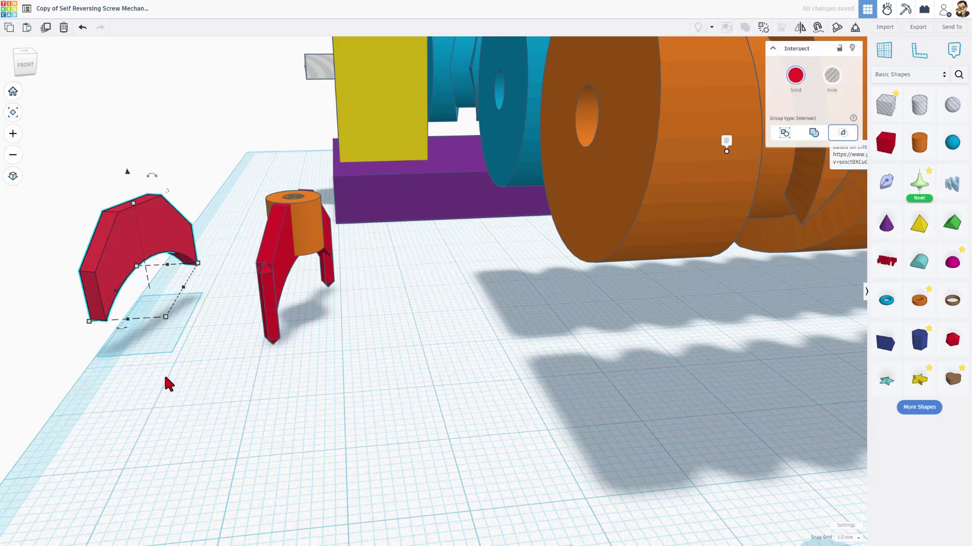
right_drag(231, 235, 220, 337)
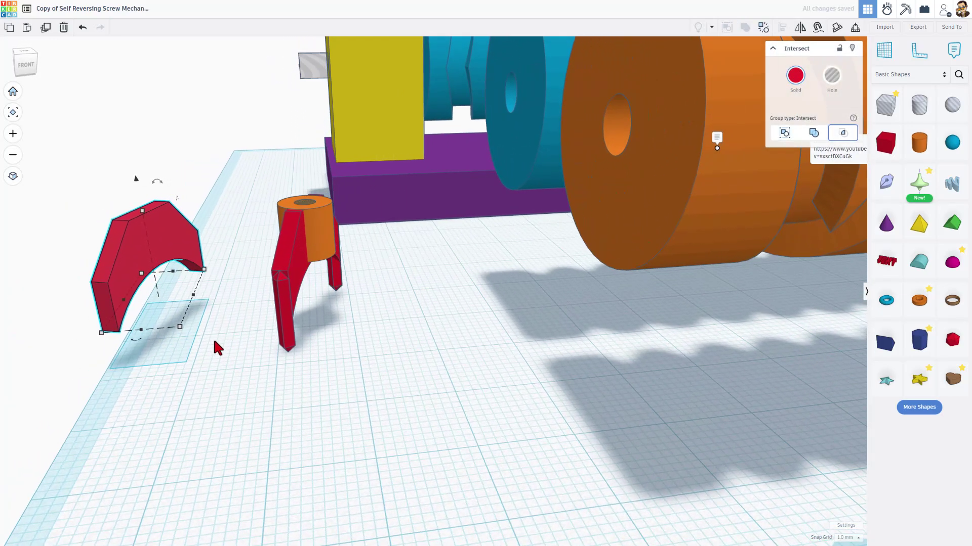
right_drag(212, 337, 237, 354)
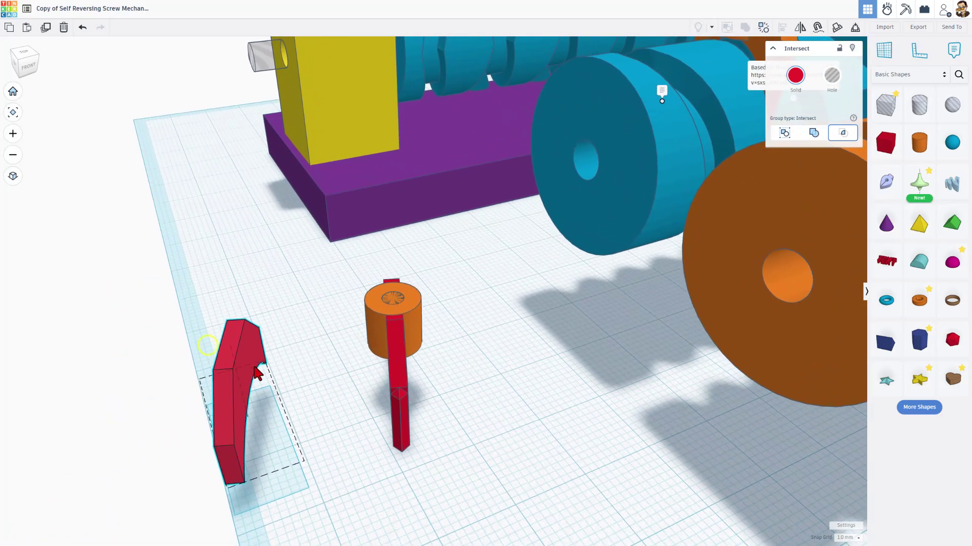
click(170, 323)
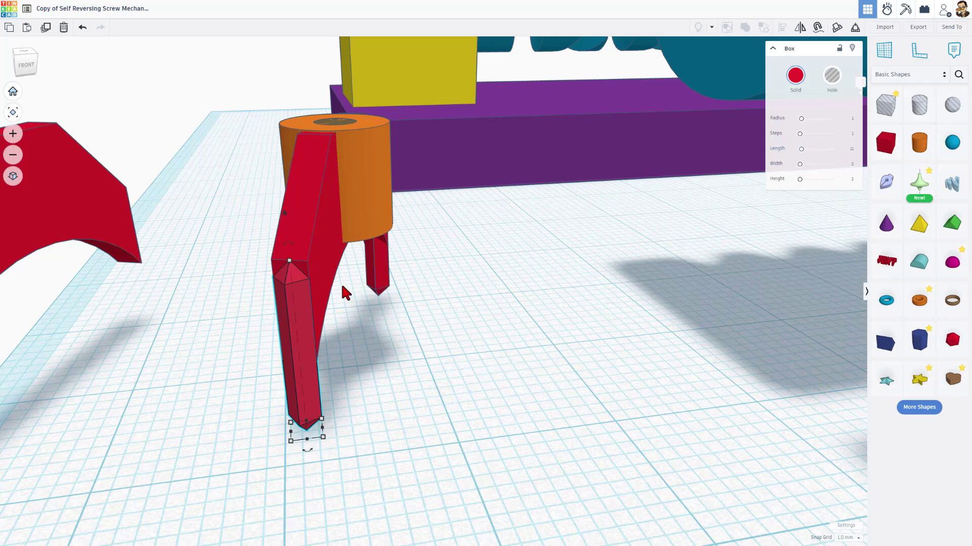
click(307, 288)
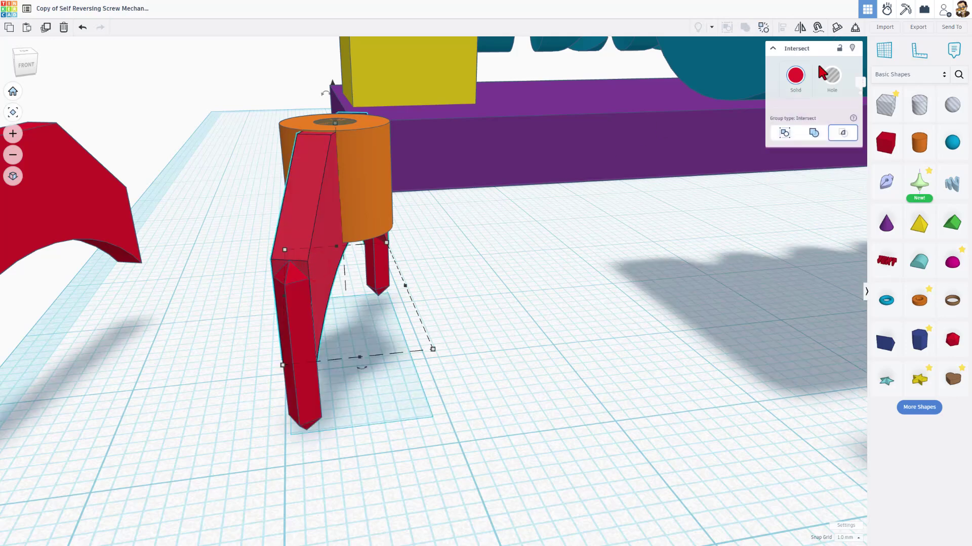
click(853, 50)
right_drag(349, 403, 241, 383)
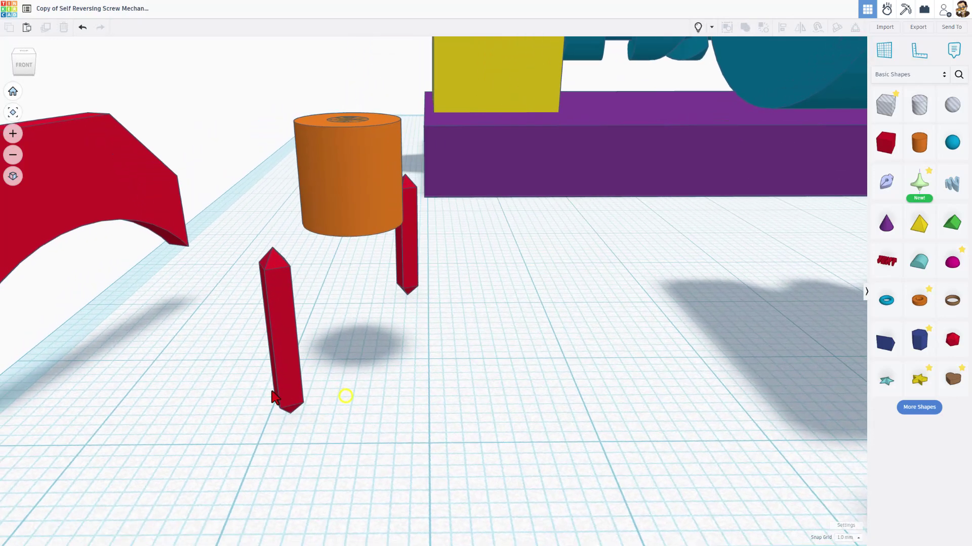
right_drag(271, 267, 269, 248)
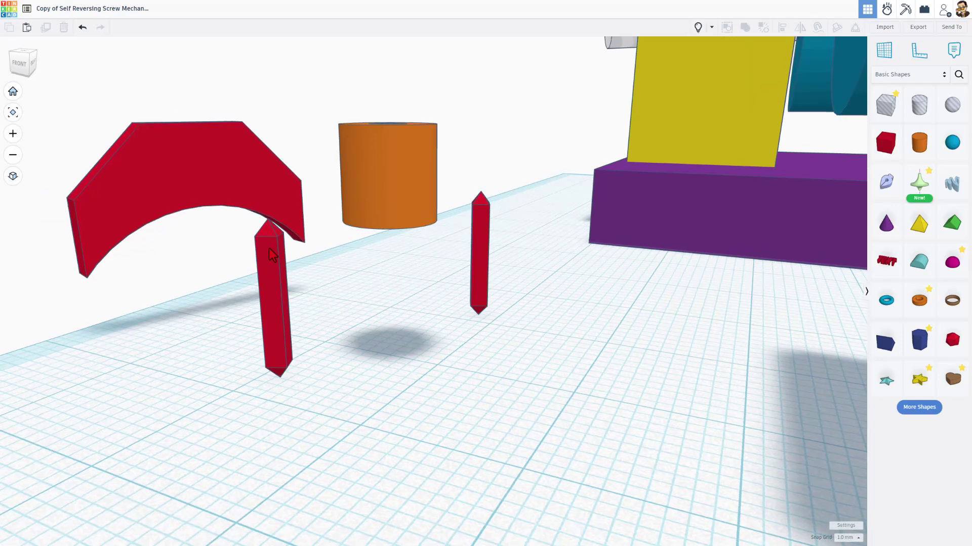
click(697, 28)
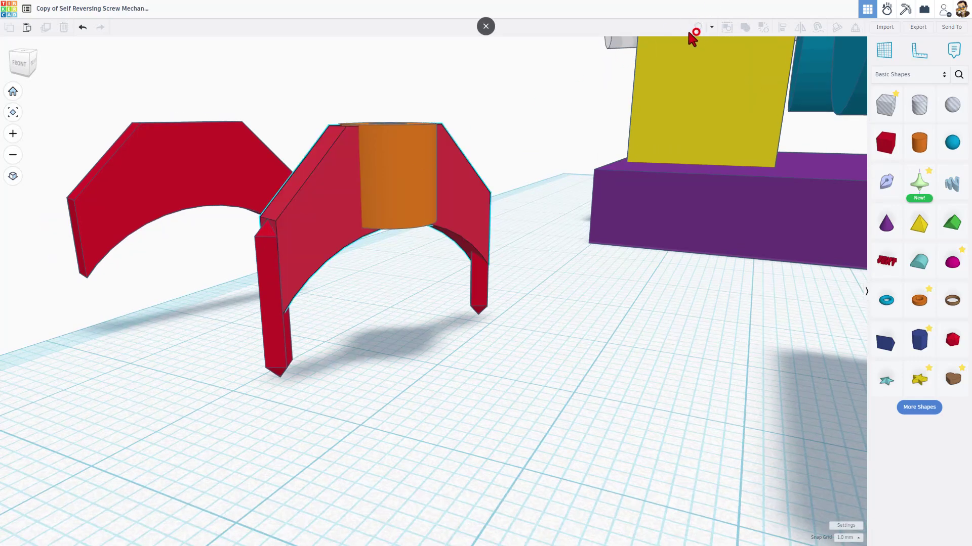
click(315, 383)
right_drag(300, 382, 315, 384)
scroll(315, 383, down, 2)
key(f)
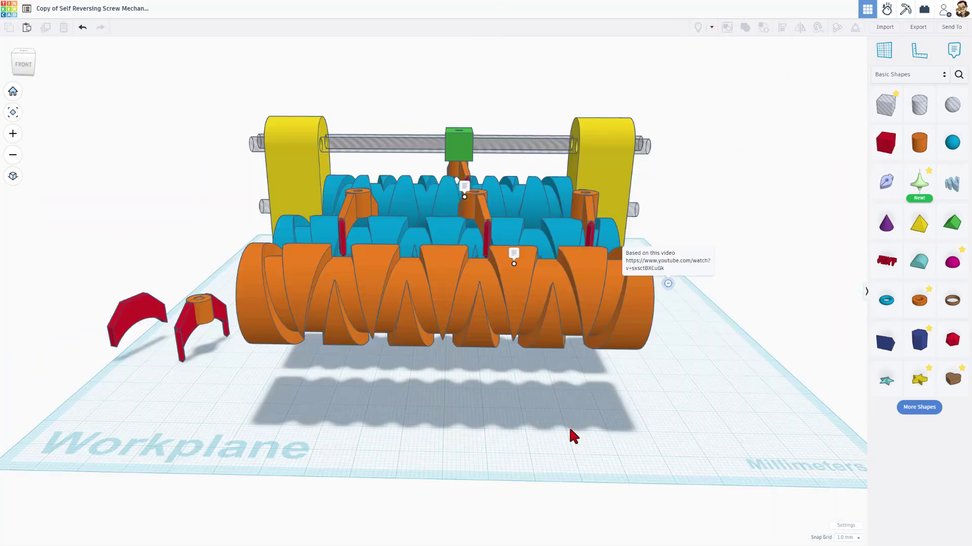